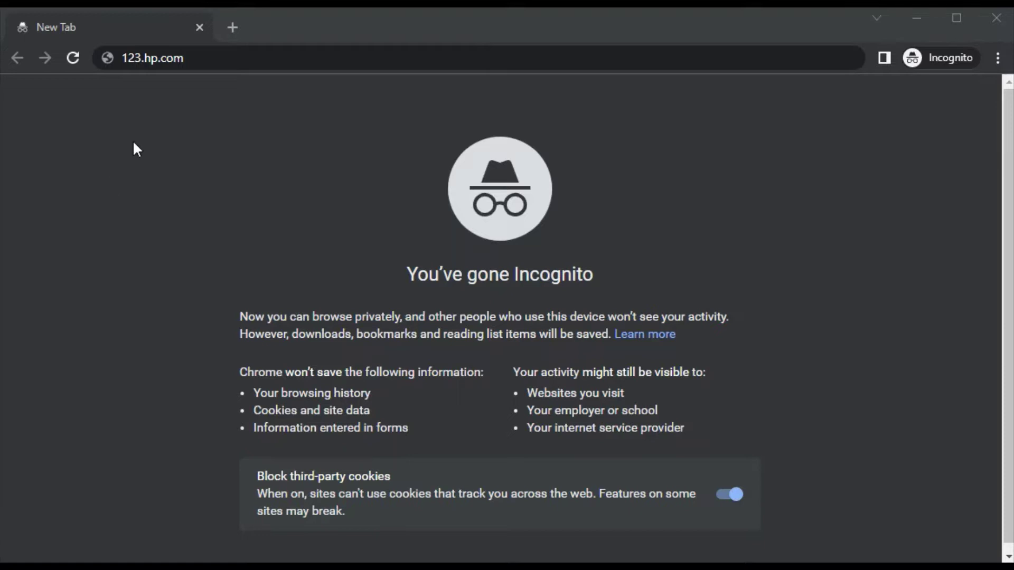
Step: Load 123.hp.com in the incognito Chrome window
{"action": "left_click", "coordinate": [254, 59]}
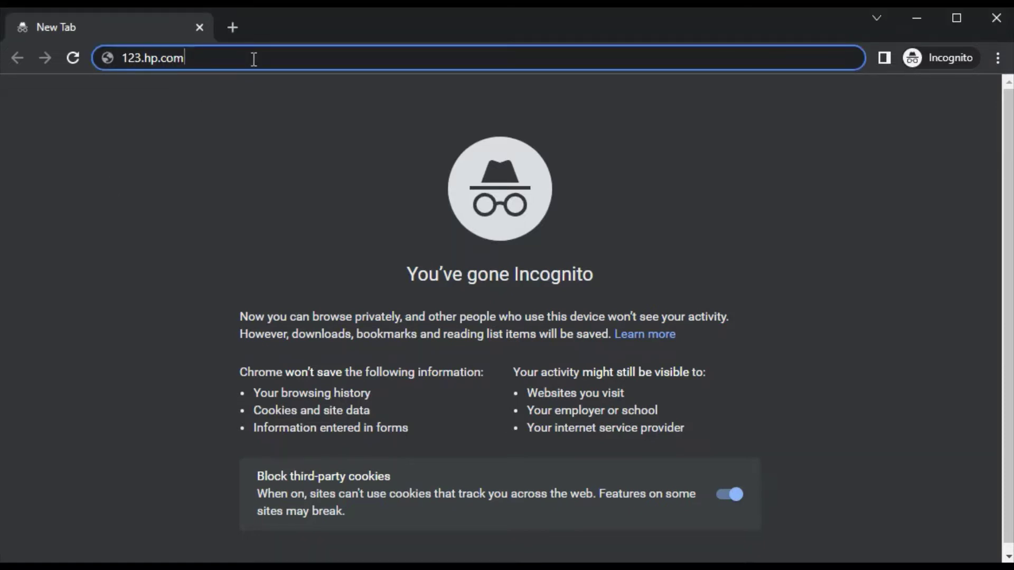
{"action": "key", "text": "Return"}
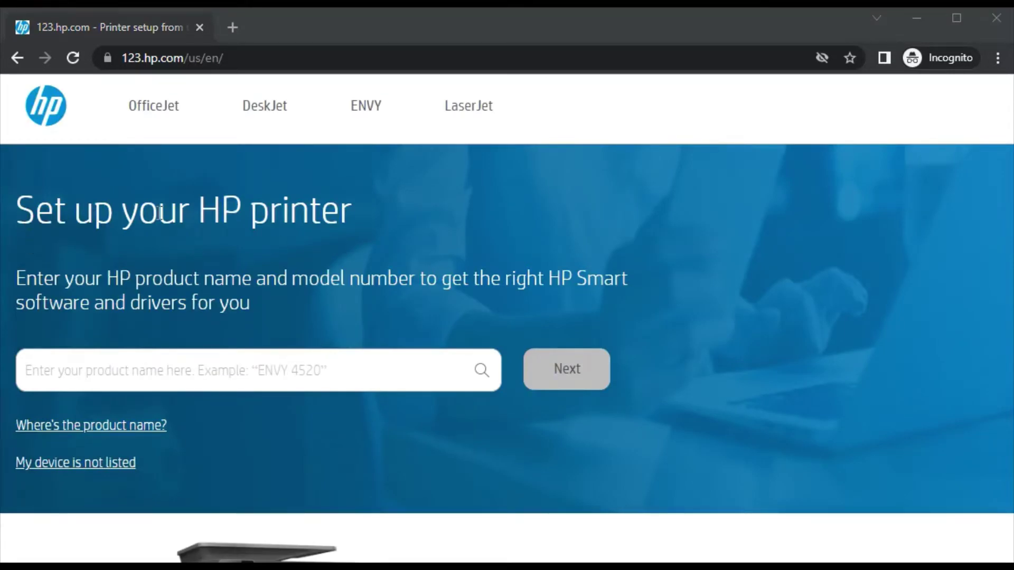
Step: Enter 'HP Officejet 6978' and pick the HP OfficeJet Pro 6978 All-in-One Printer suggestion
{"action": "left_click", "coordinate": [106, 368]}
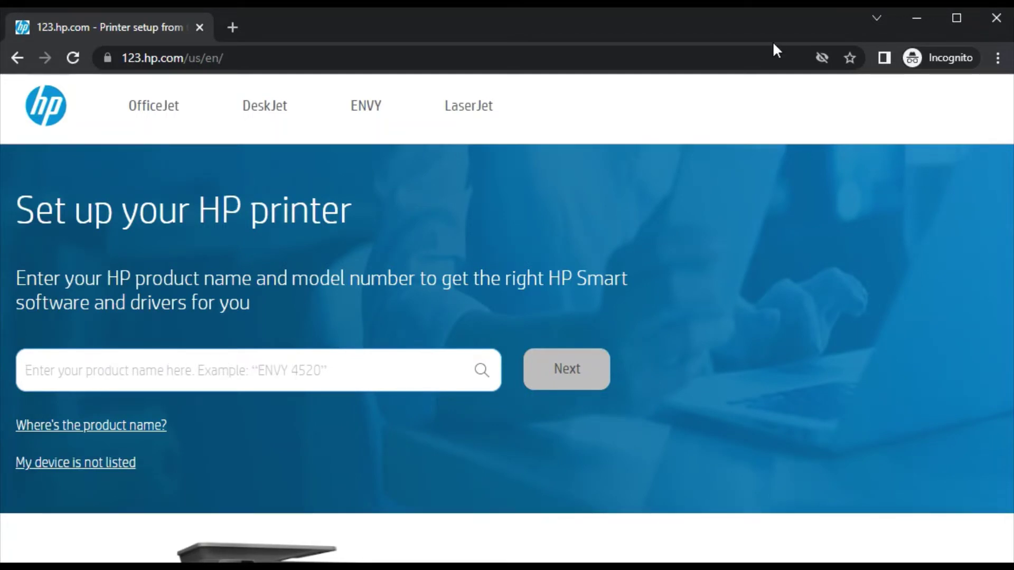
{"action": "type", "text": "HP Officejet 6978"}
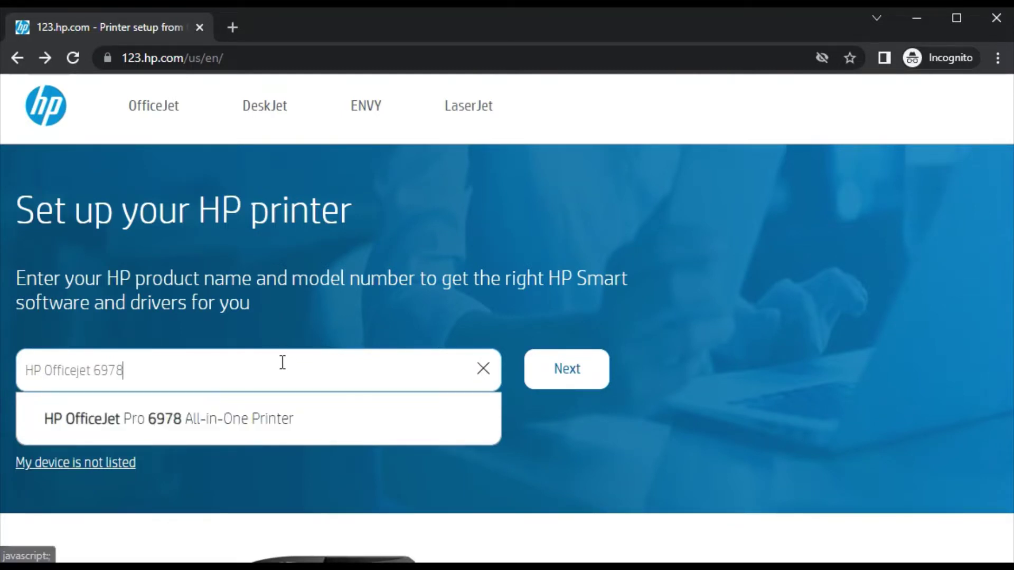
{"action": "left_click", "coordinate": [296, 421]}
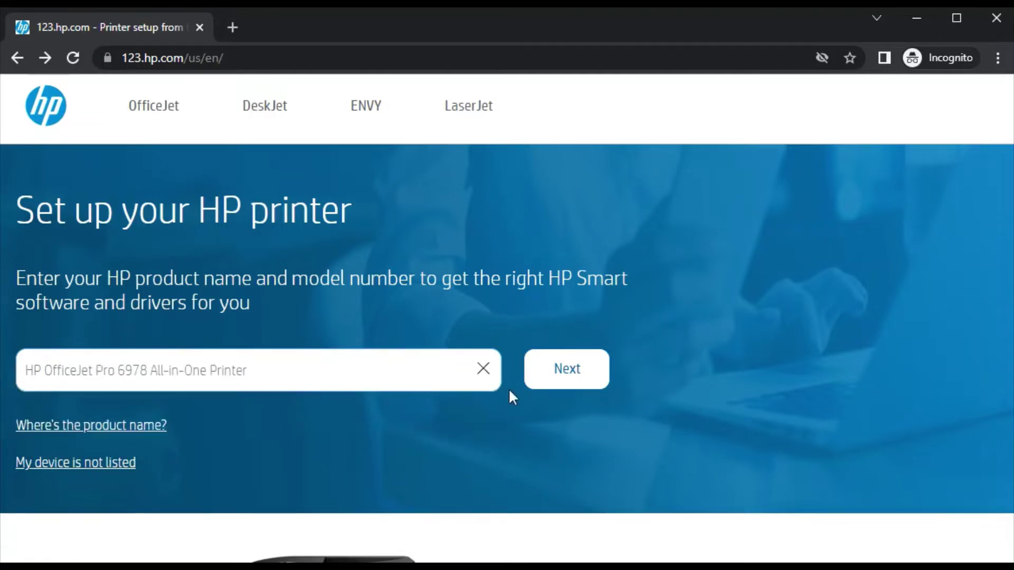
Step: Go to the OfficeJet Pro 6978 setup page and start the HP Smart install
{"action": "left_click", "coordinate": [565, 361]}
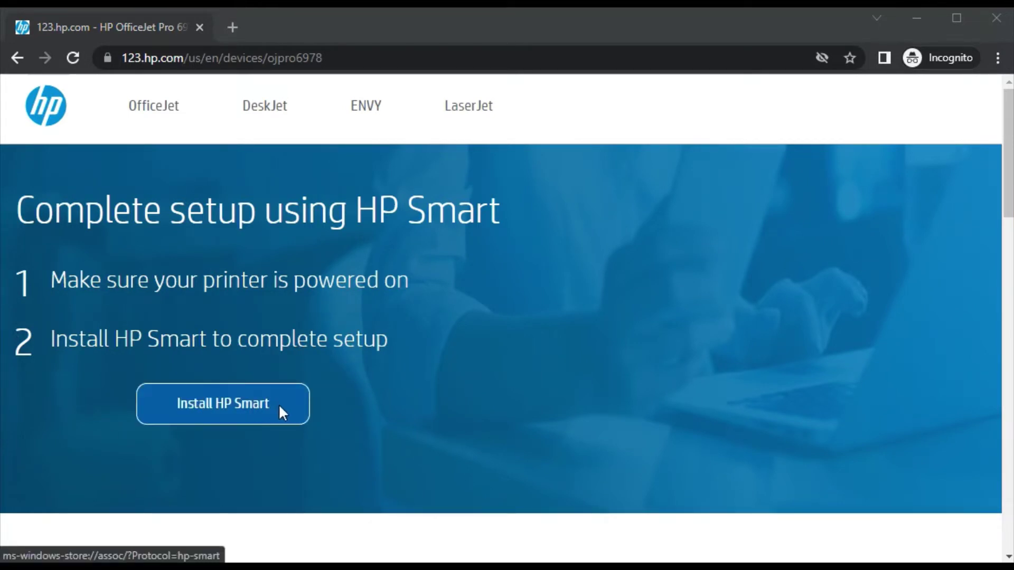
{"action": "scroll", "coordinate": [1008, 203], "scroll_direction": "down", "scroll_amount": 2}
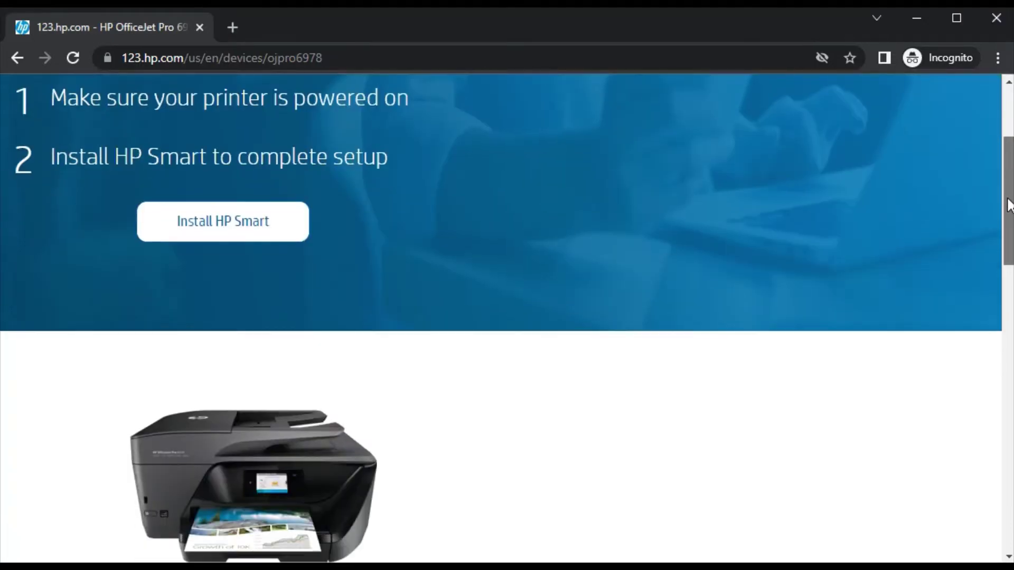
{"action": "scroll", "coordinate": [1009, 224], "scroll_direction": "down", "scroll_amount": 3}
{"action": "scroll", "coordinate": [1008, 226], "scroll_direction": "down", "scroll_amount": 1}
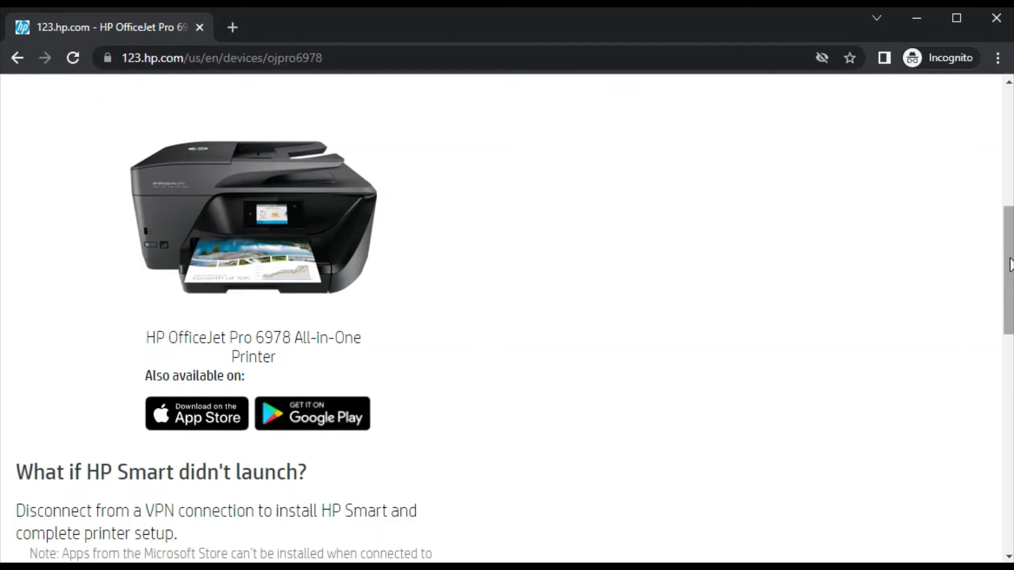
{"action": "left_click_drag", "start_coordinate": [1010, 255], "coordinate": [1009, 293]}
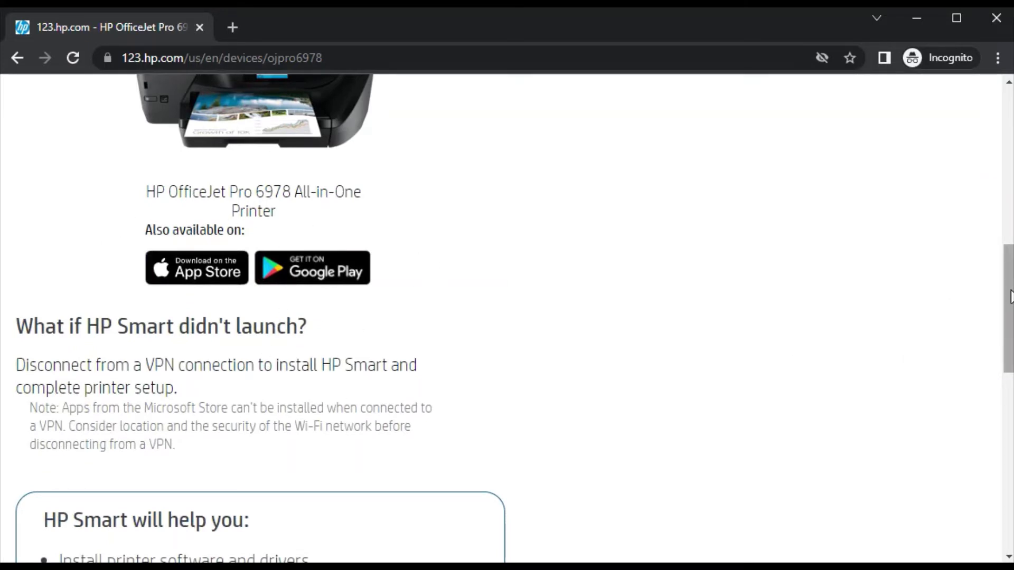
{"action": "left_click_drag", "start_coordinate": [1009, 295], "coordinate": [1008, 363]}
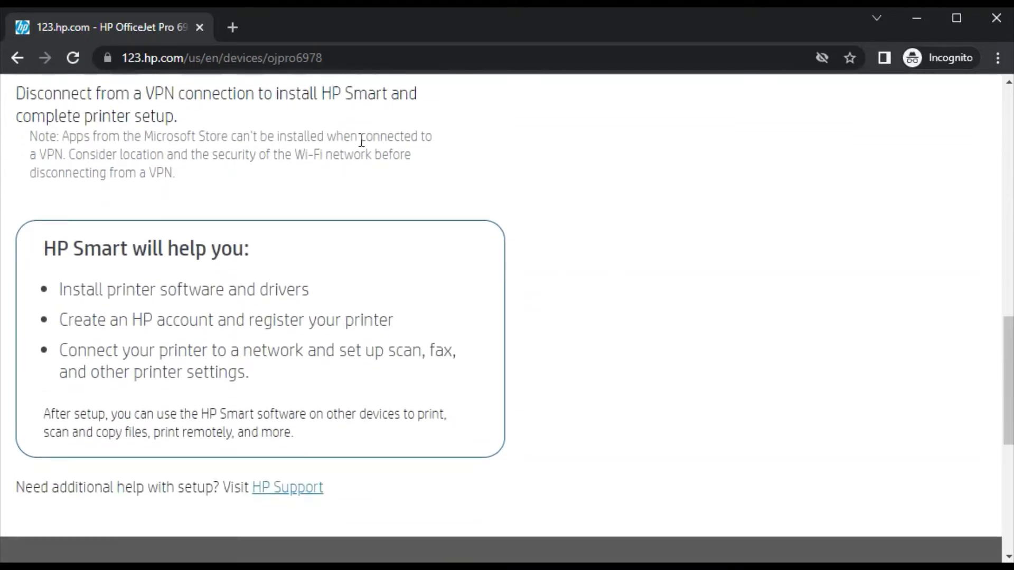
{"action": "left_click_drag", "start_coordinate": [1006, 388], "coordinate": [1008, 168]}
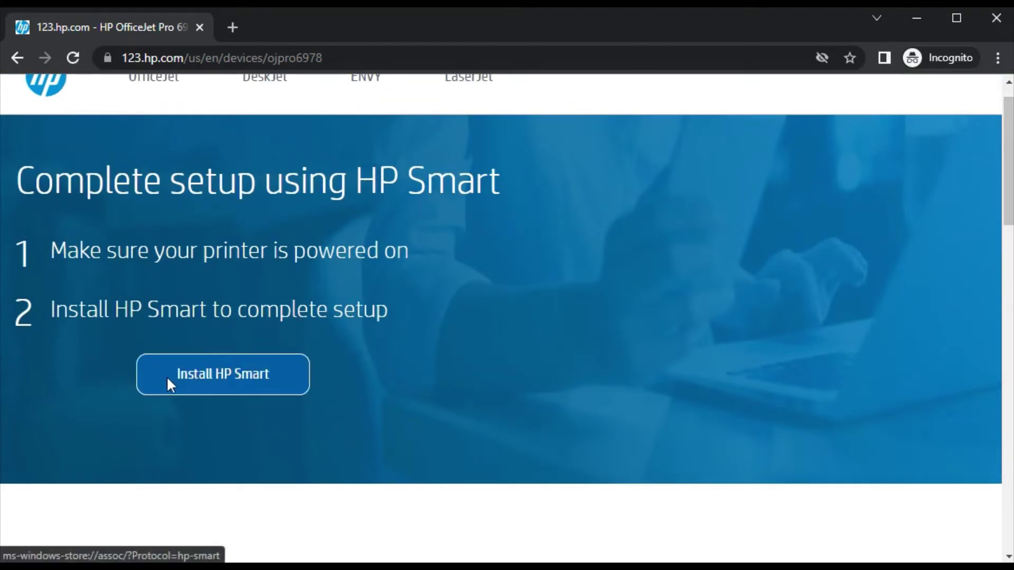
{"action": "left_click", "coordinate": [193, 374]}
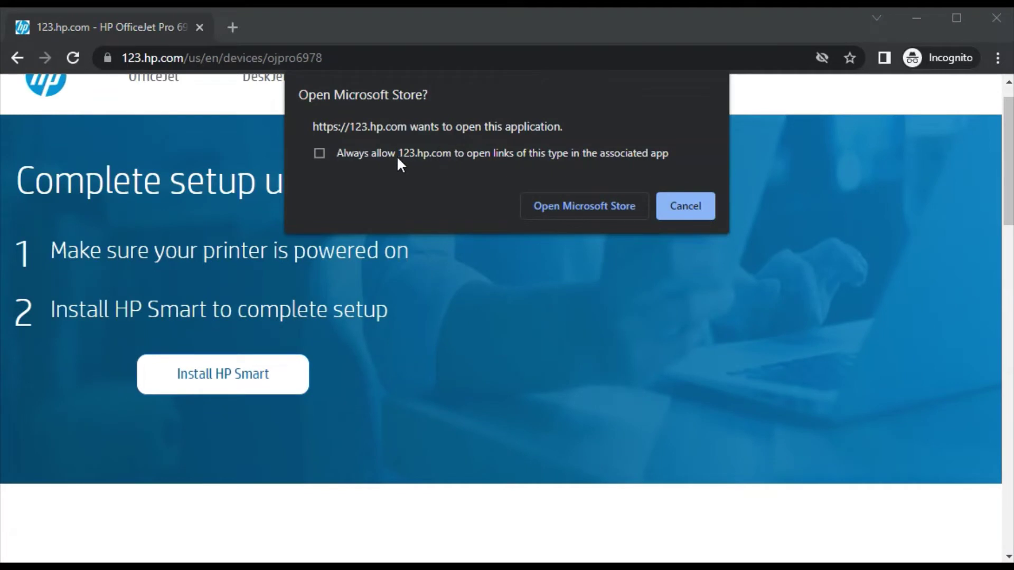
Step: Always allow 123.hp.com to open Microsoft Store, then launch HP Smart from its listing
{"action": "left_click", "coordinate": [397, 155]}
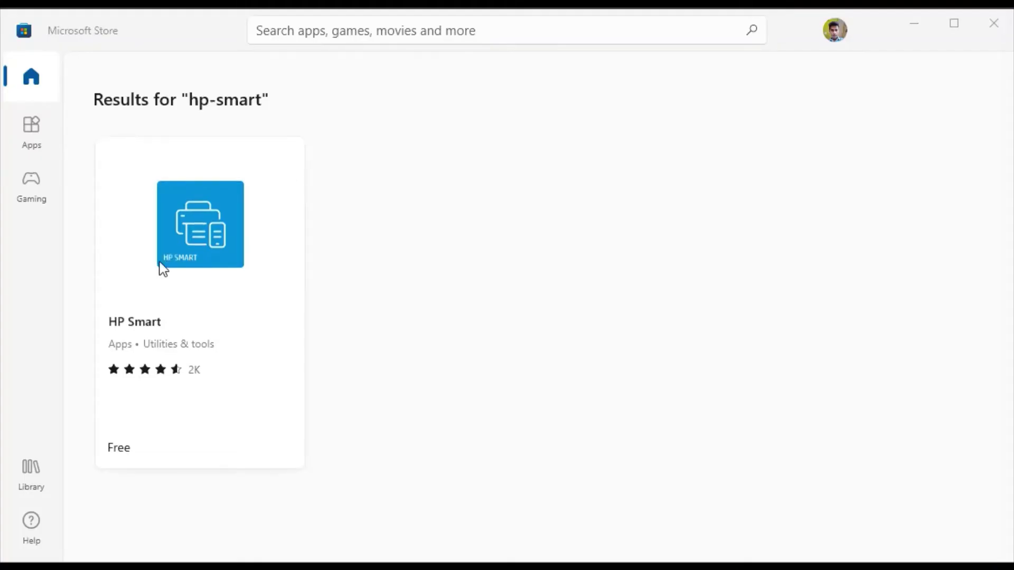
{"action": "left_click", "coordinate": [197, 262]}
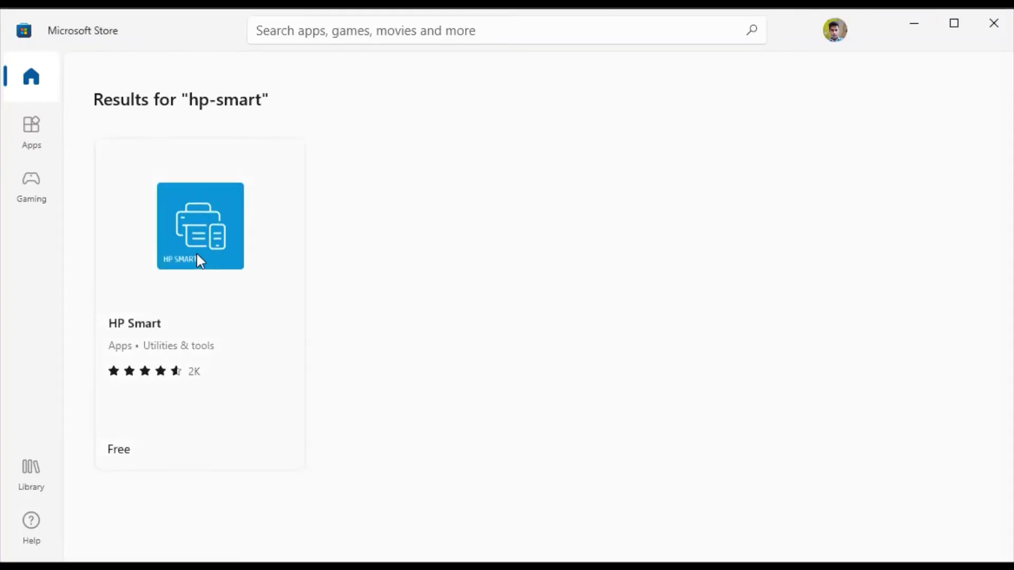
{"action": "left_click", "coordinate": [198, 256]}
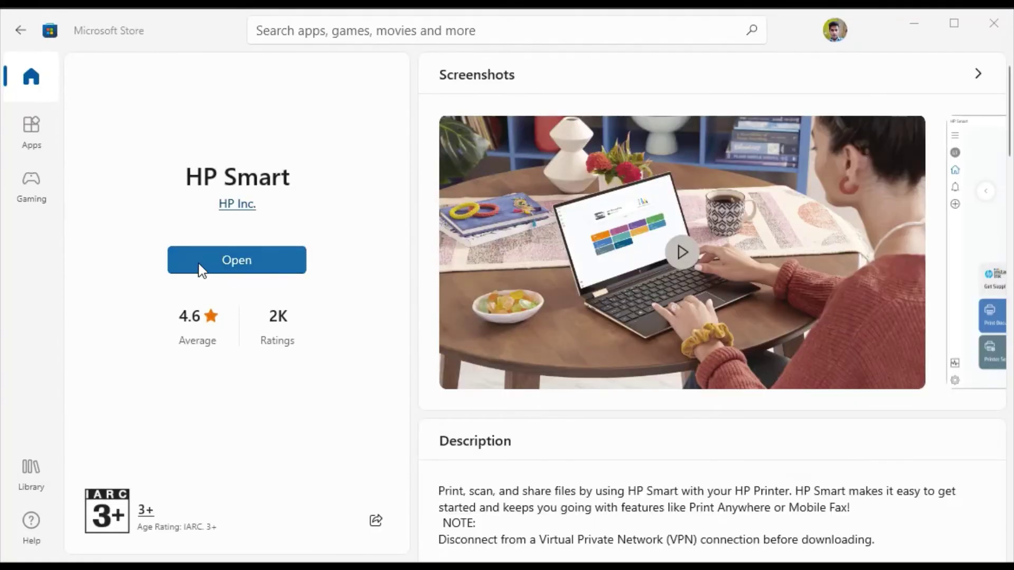
{"action": "left_click", "coordinate": [200, 268]}
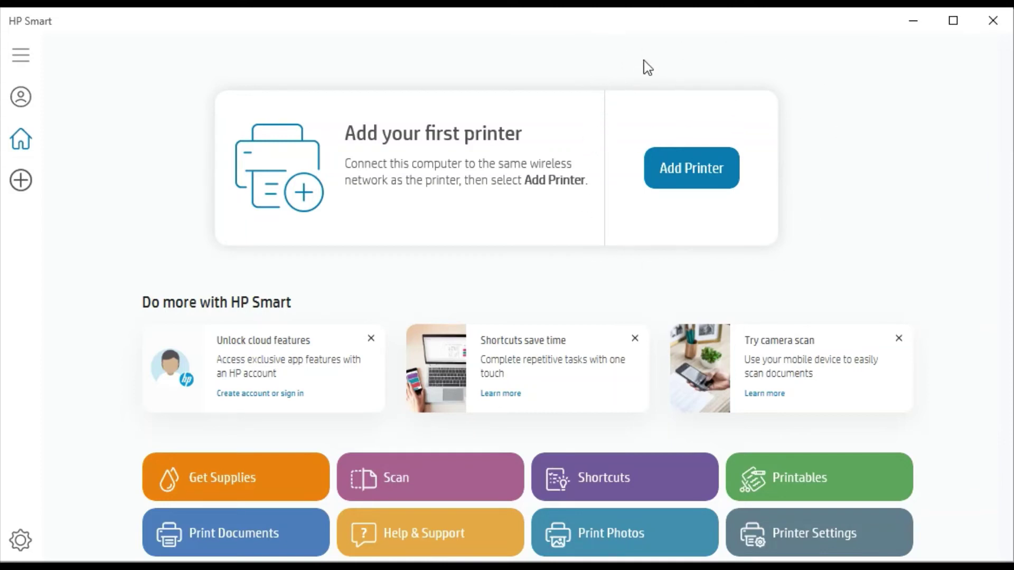
Step: Start an Add Printer search from the HP Smart home screen
{"action": "left_click", "coordinate": [674, 176]}
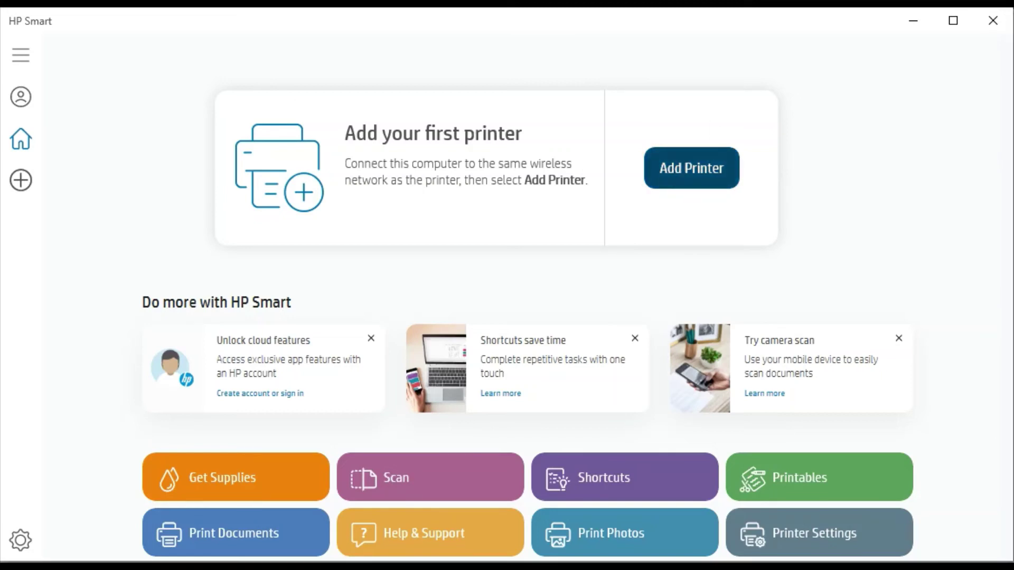